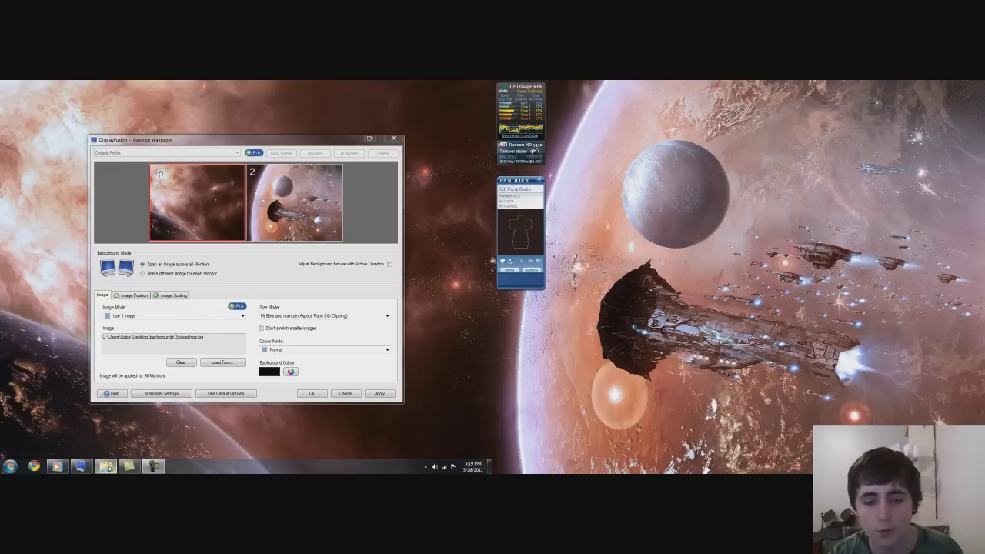
mouse_move(107, 466)
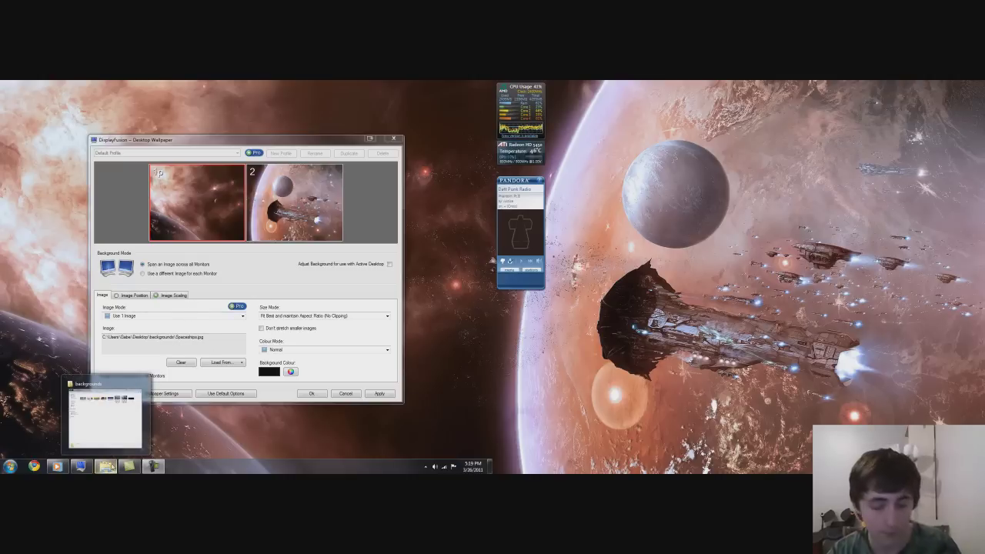
click(107, 467)
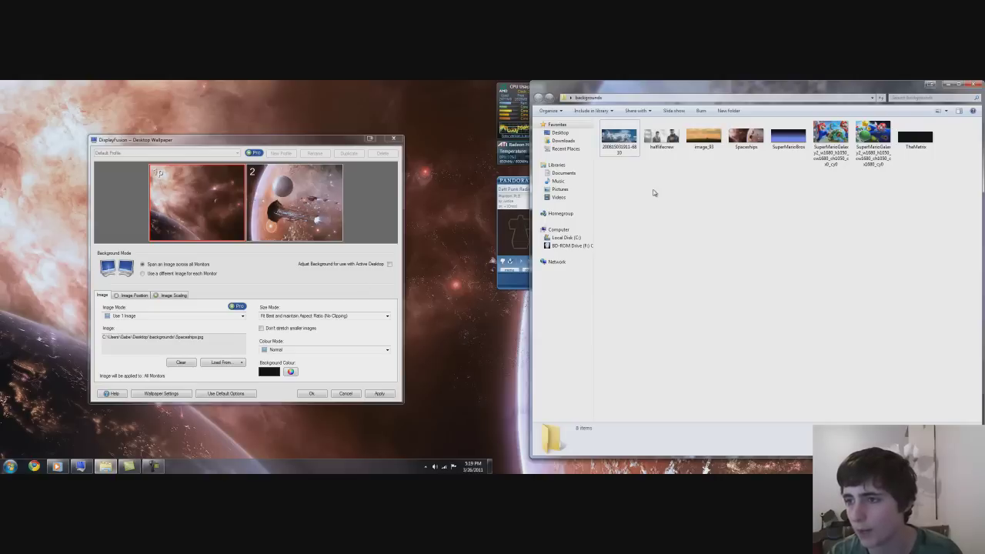
click(661, 139)
click(619, 138)
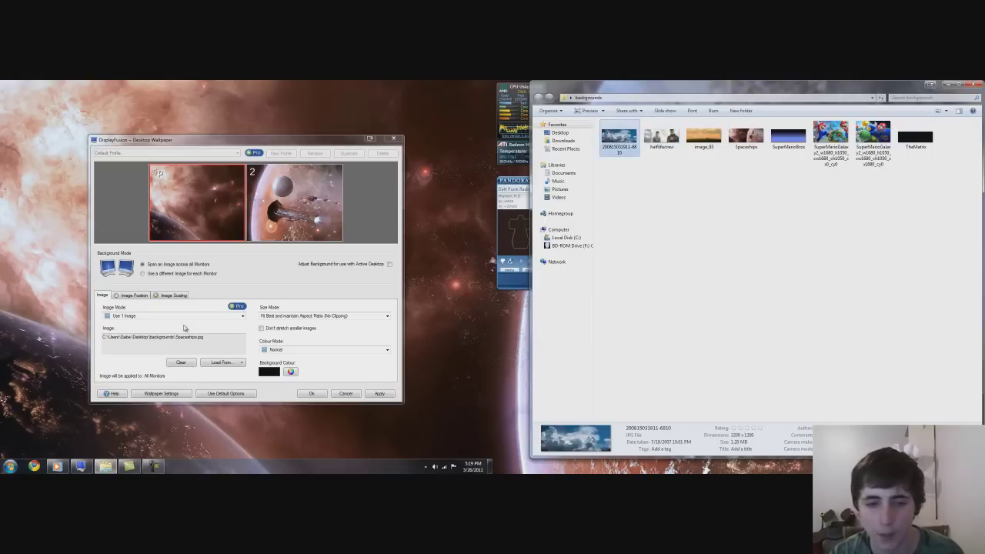
drag(622, 138, 211, 363)
- Load halflifecrew from the computer's backgrounds folder, minimize the open folder window and apply the image as wallpaper across both monitors
click(212, 362)
click(210, 371)
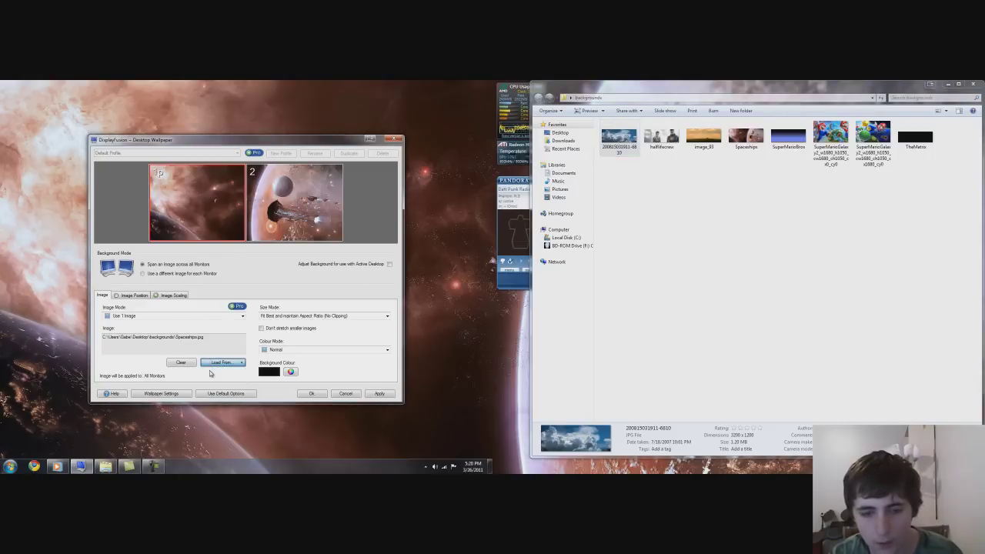
click(219, 363)
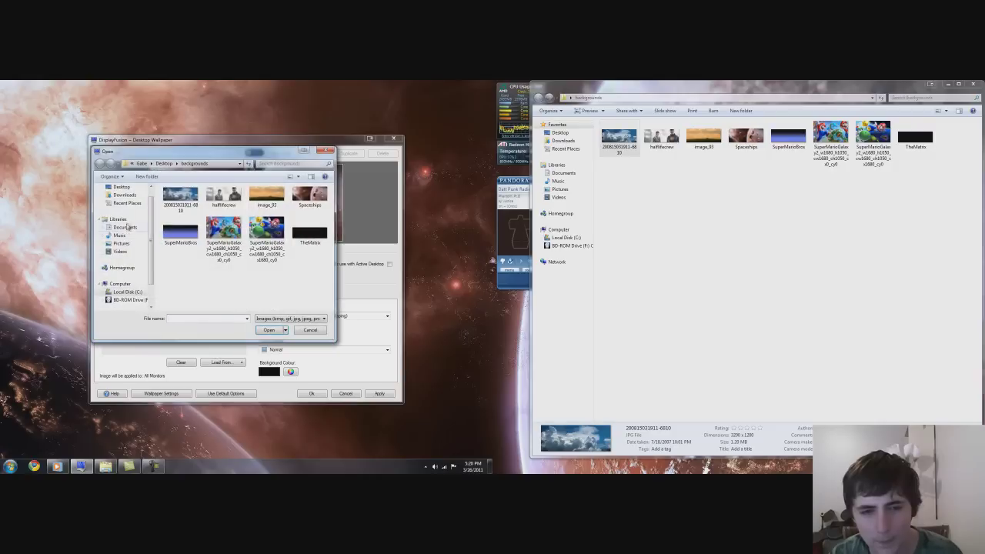
click(226, 202)
click(269, 330)
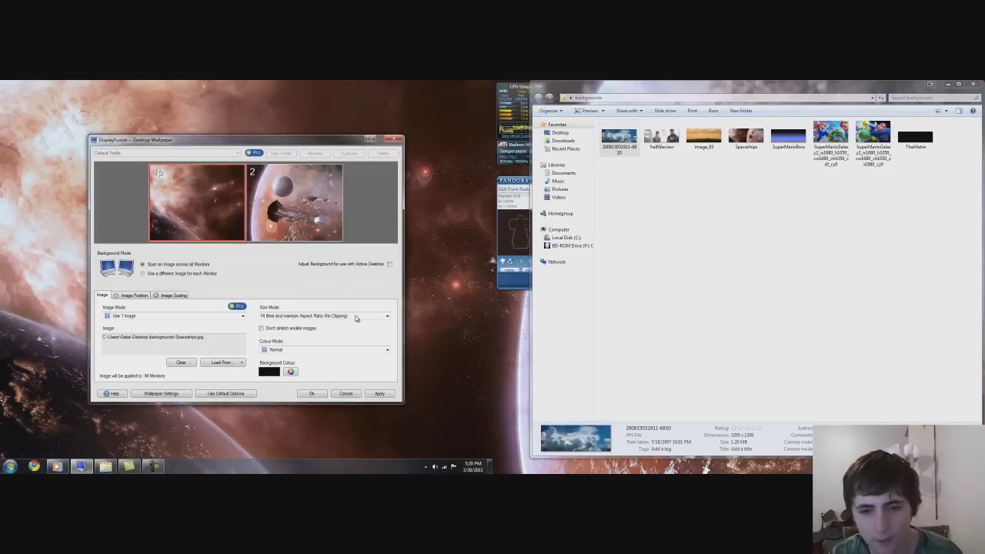
click(947, 83)
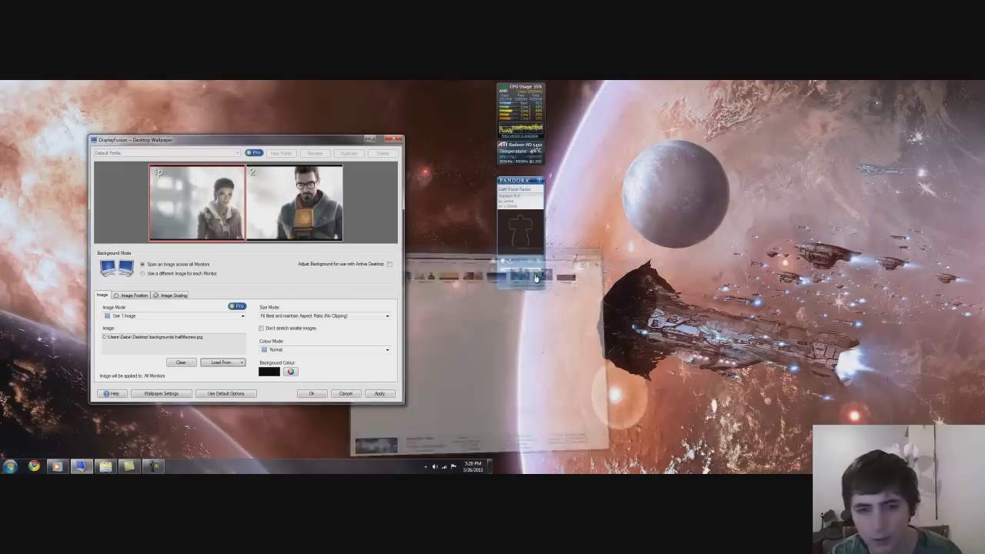
click(378, 393)
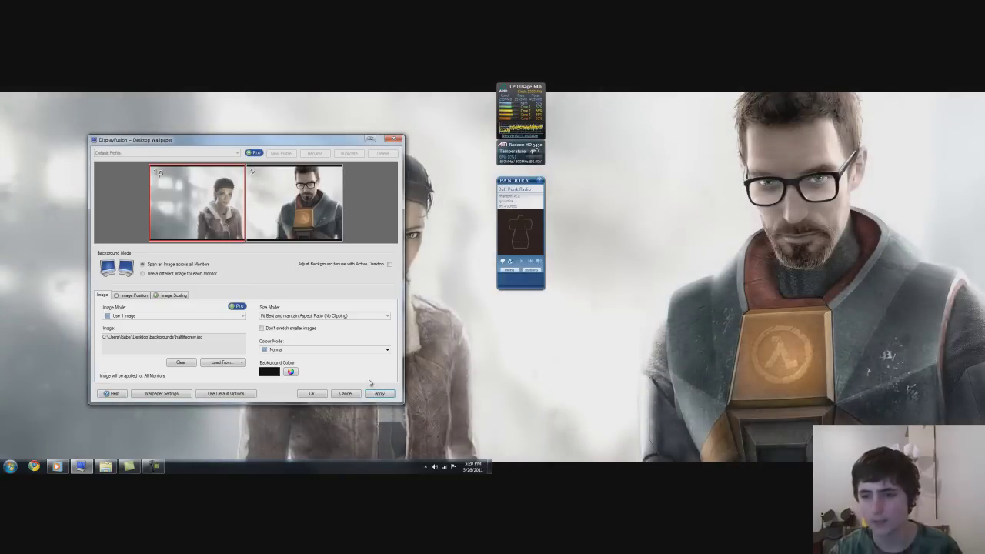
- Load the SuperMarioBros image from the computer and apply it as the spanned wallpaper
click(212, 363)
click(213, 372)
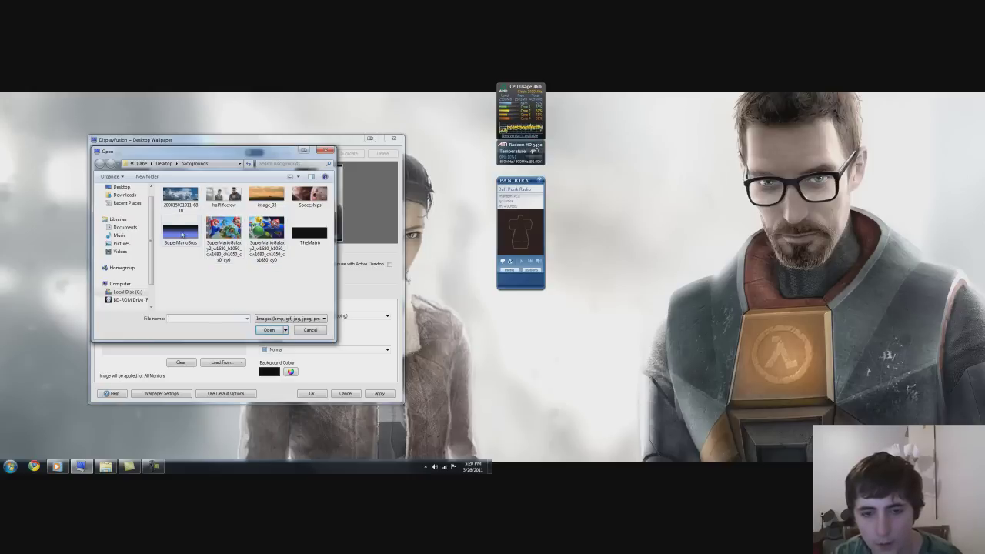
click(224, 194)
click(270, 330)
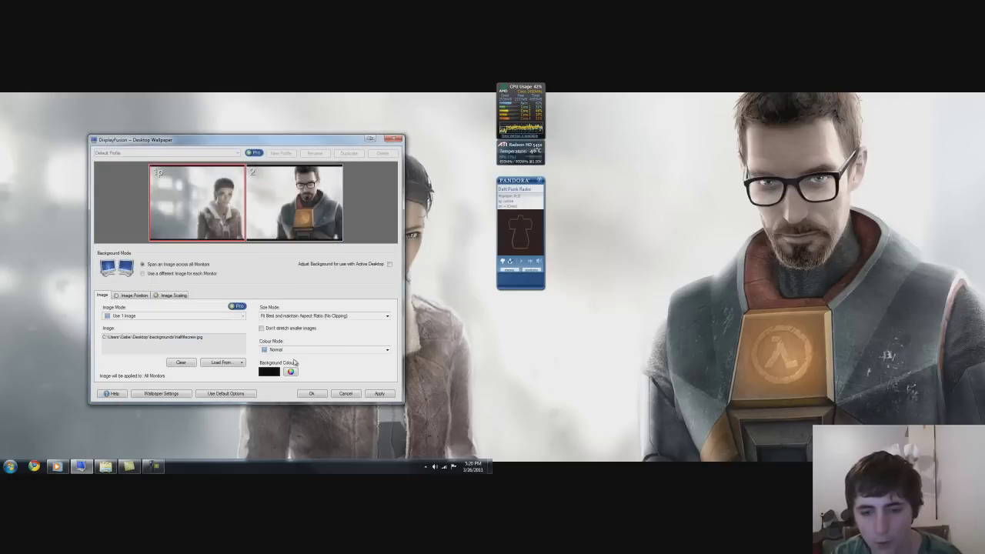
click(379, 393)
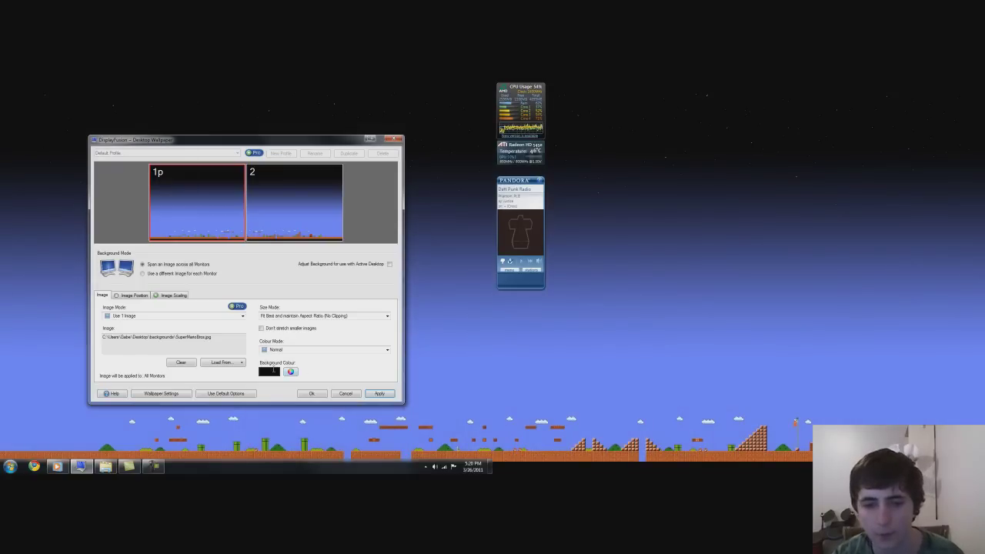
- Load the second SuperMarioGalaxy2 image from the computer into the spanned wallpaper preview
click(209, 364)
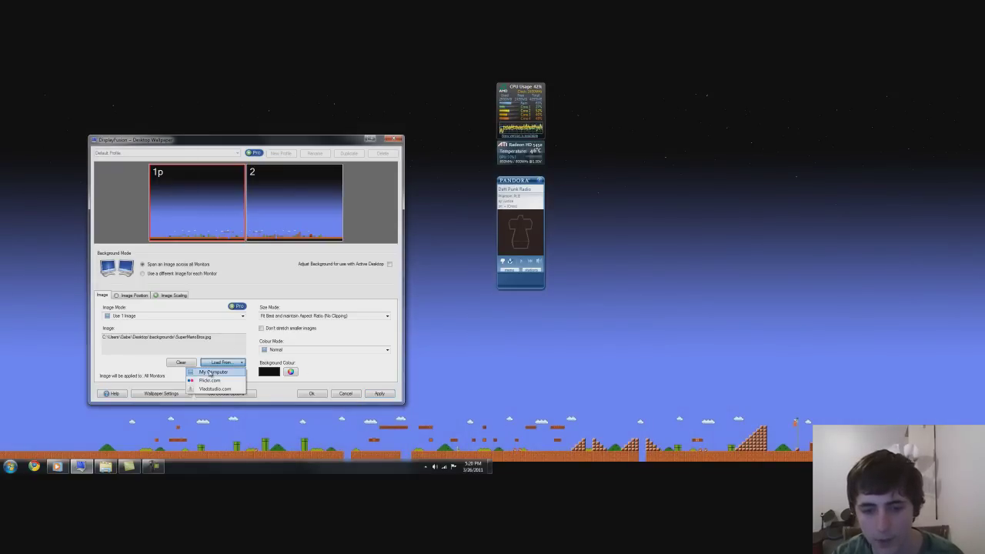
click(211, 374)
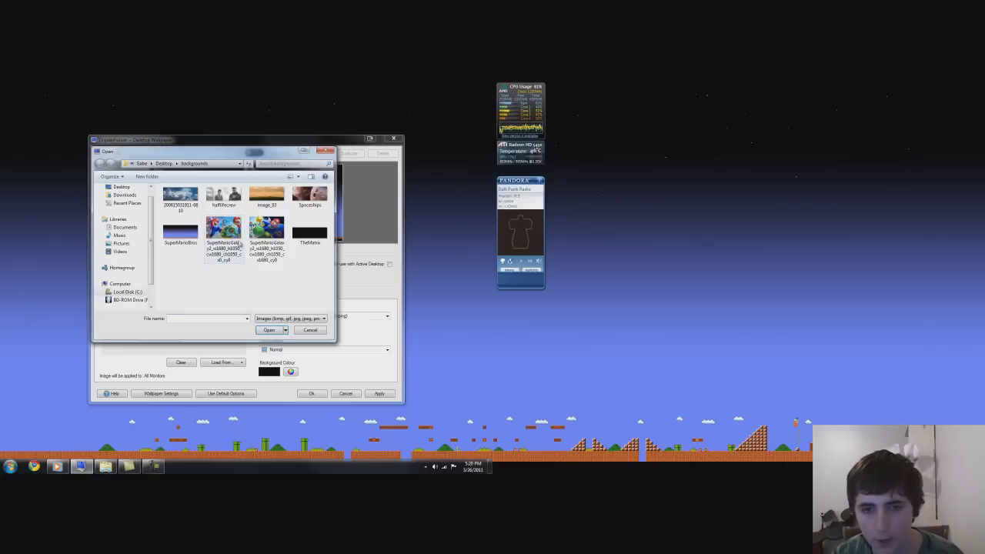
click(267, 235)
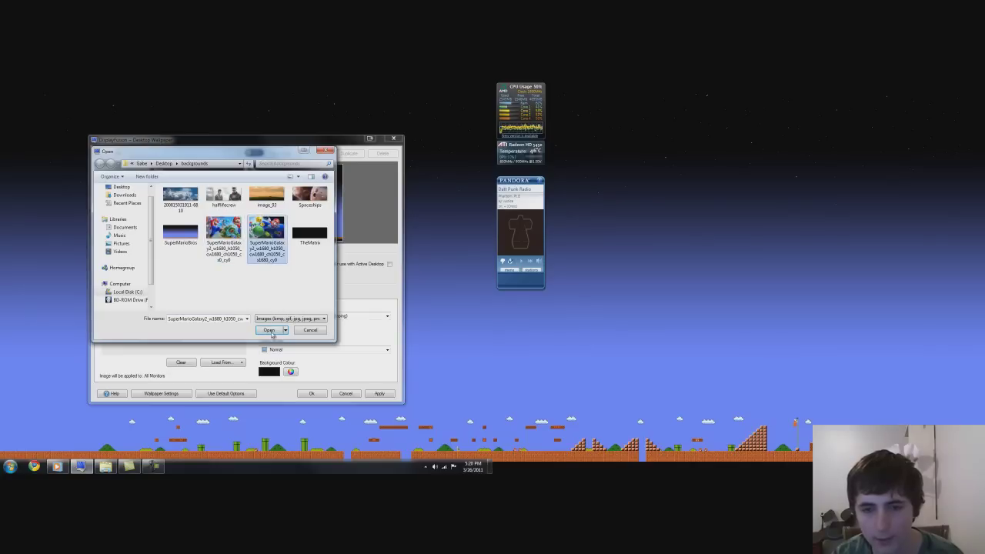
click(269, 330)
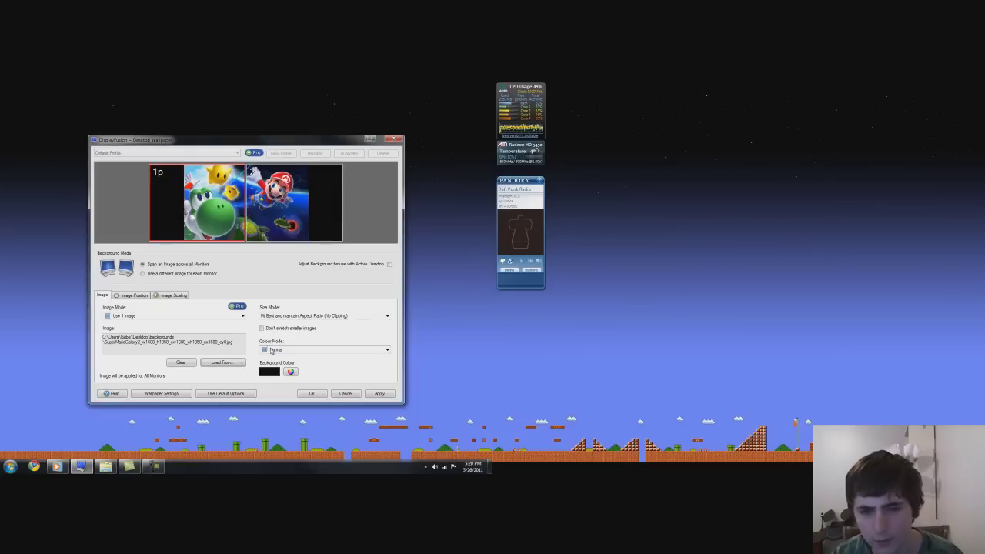
- Load TheMatrix image from the backgrounds folder and apply it as the wallpaper across both monitors
click(224, 362)
click(244, 300)
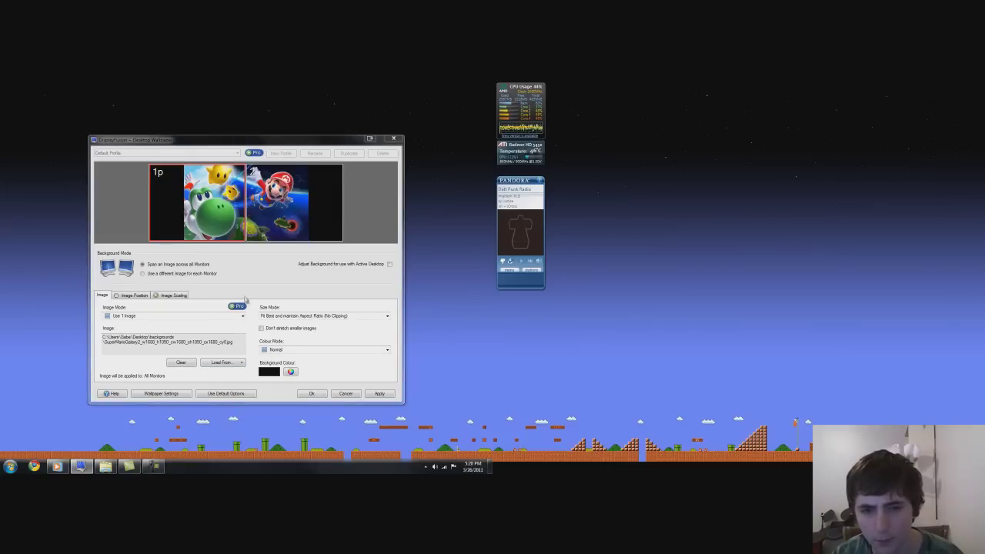
click(309, 233)
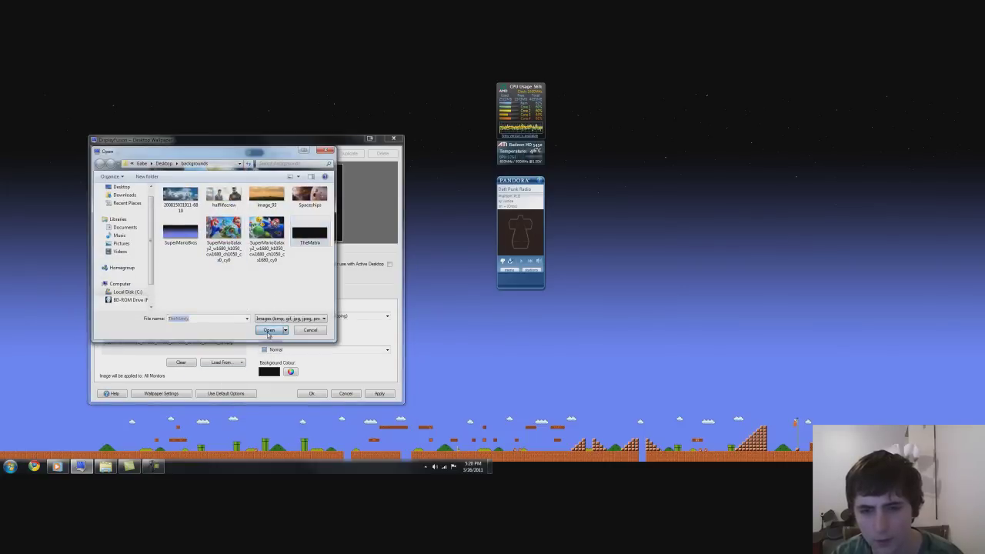
click(268, 330)
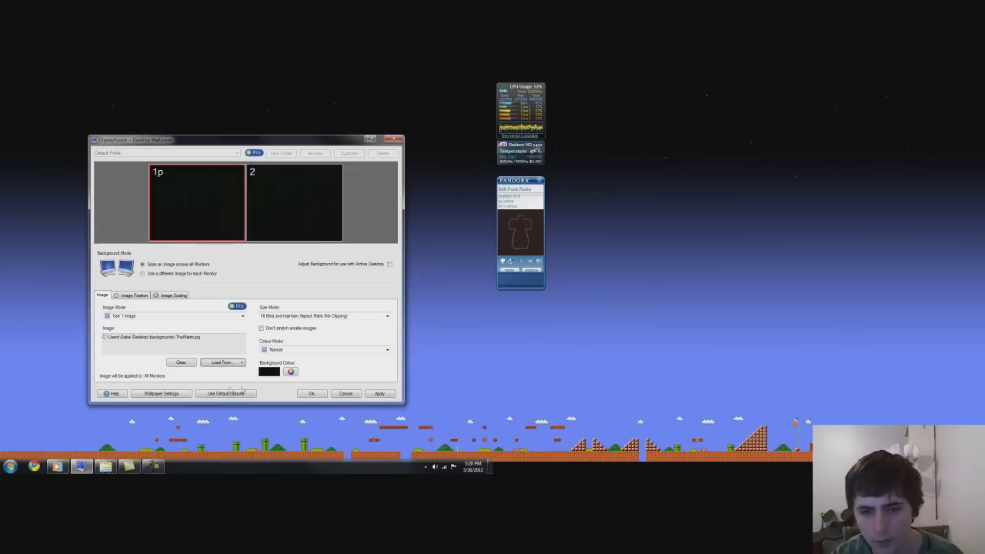
click(376, 393)
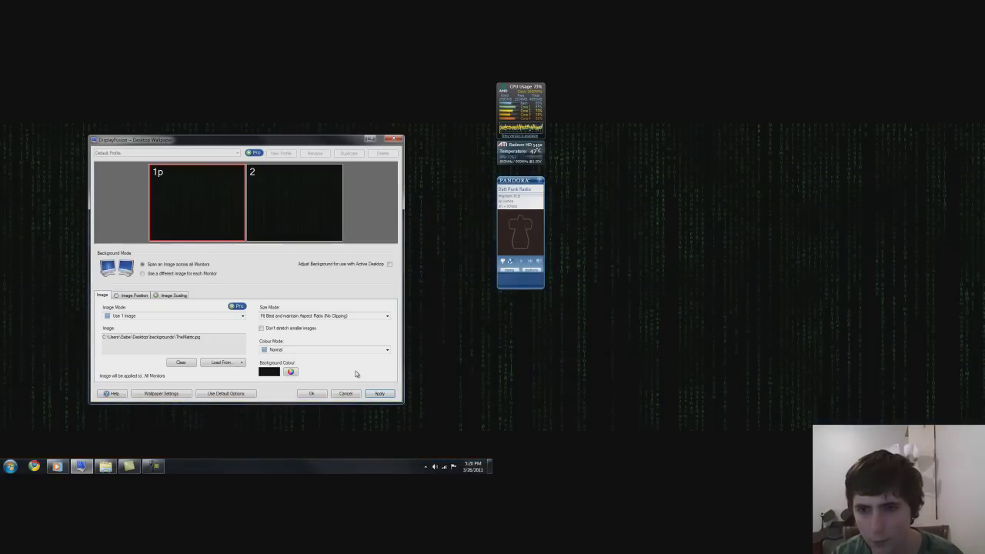
- Load the Spaceships image from the computer and apply it as the wallpaper spanning both monitors
click(221, 363)
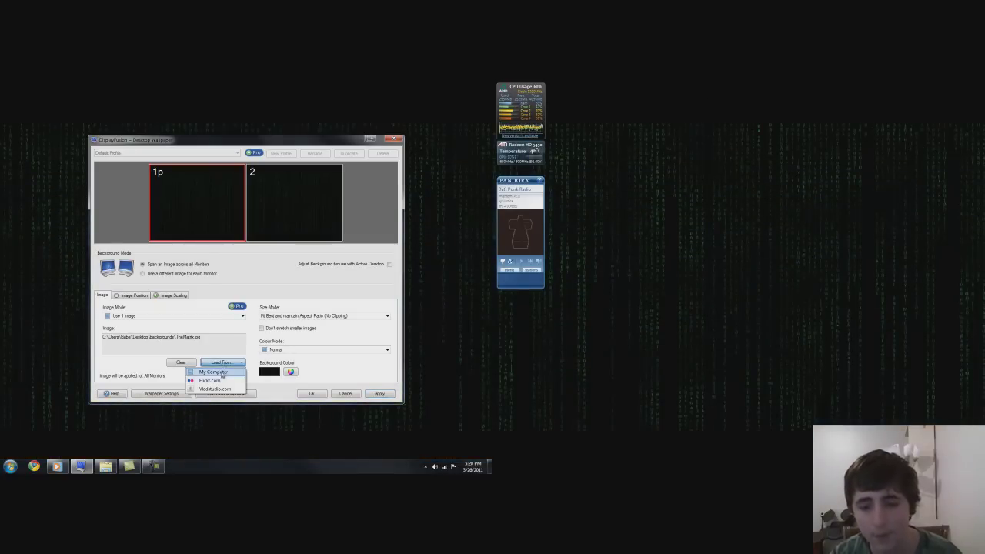
click(213, 372)
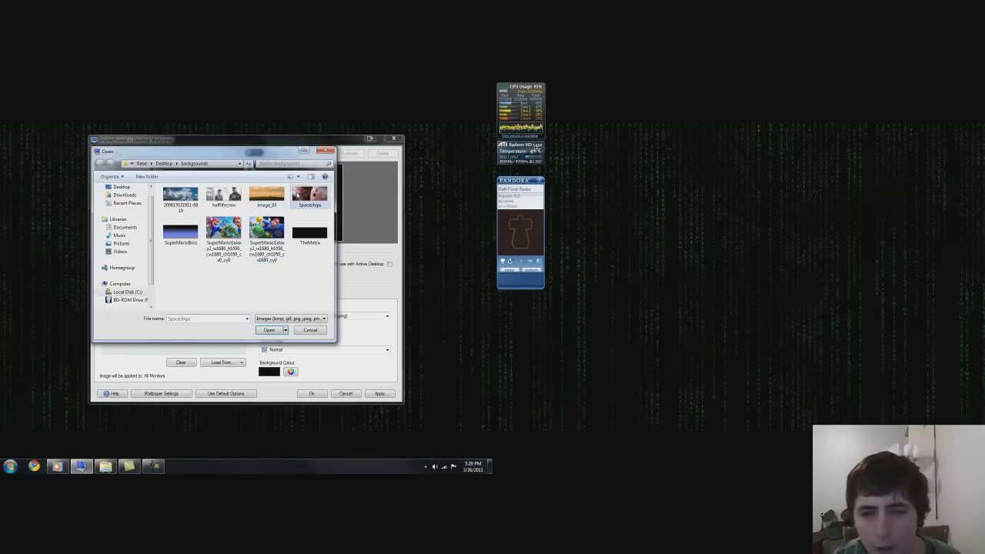
click(268, 329)
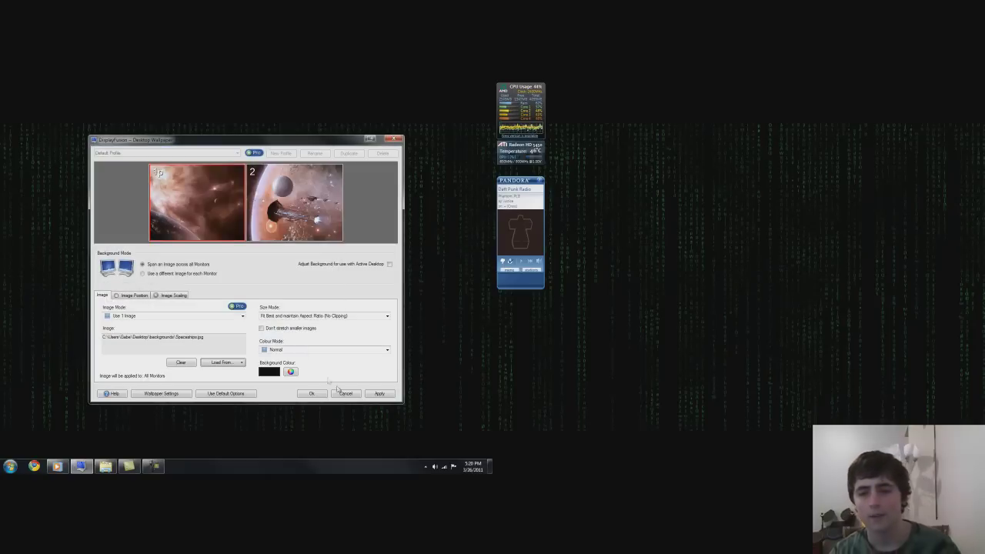
click(376, 393)
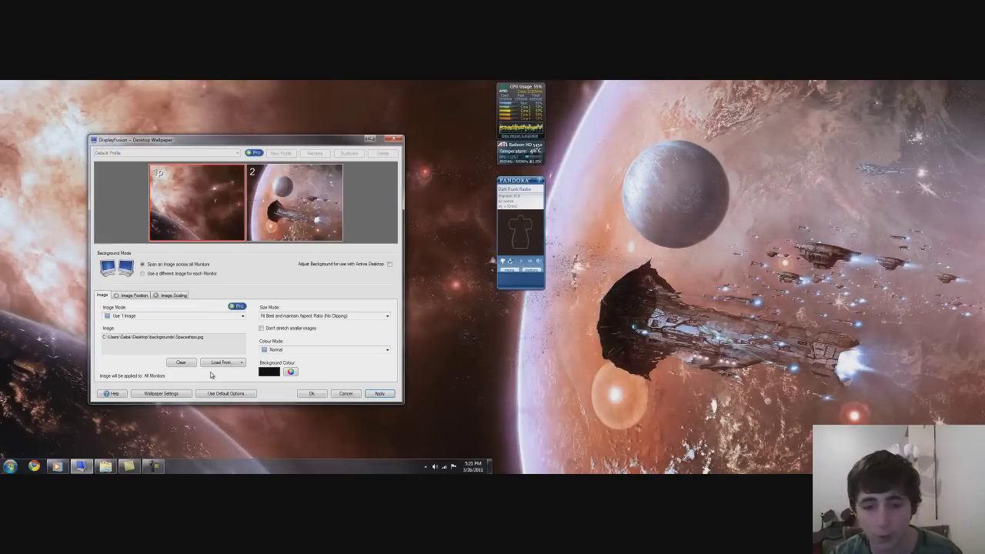
- Switch the background mode to a different image for each monitor, and return it to spanning one image across all monitors
click(221, 362)
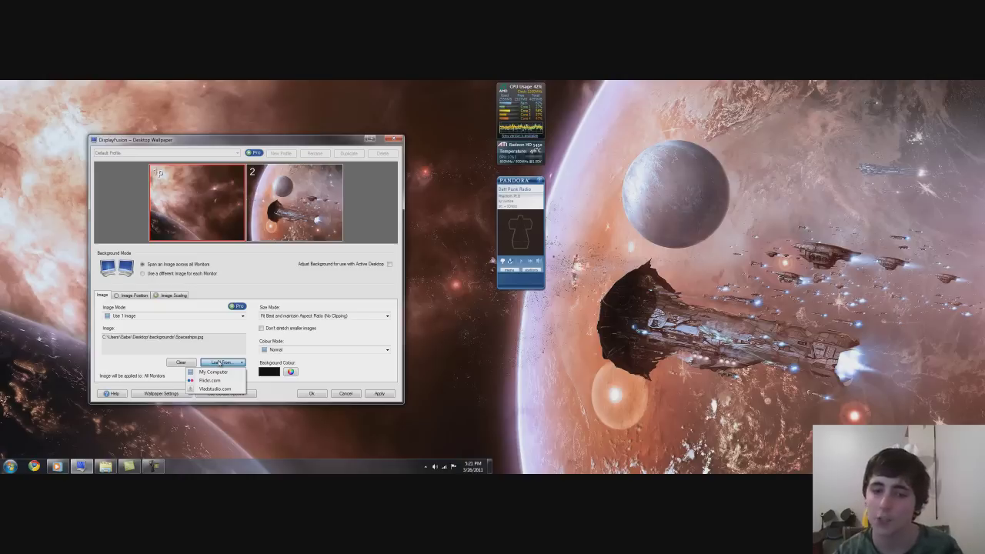
click(234, 278)
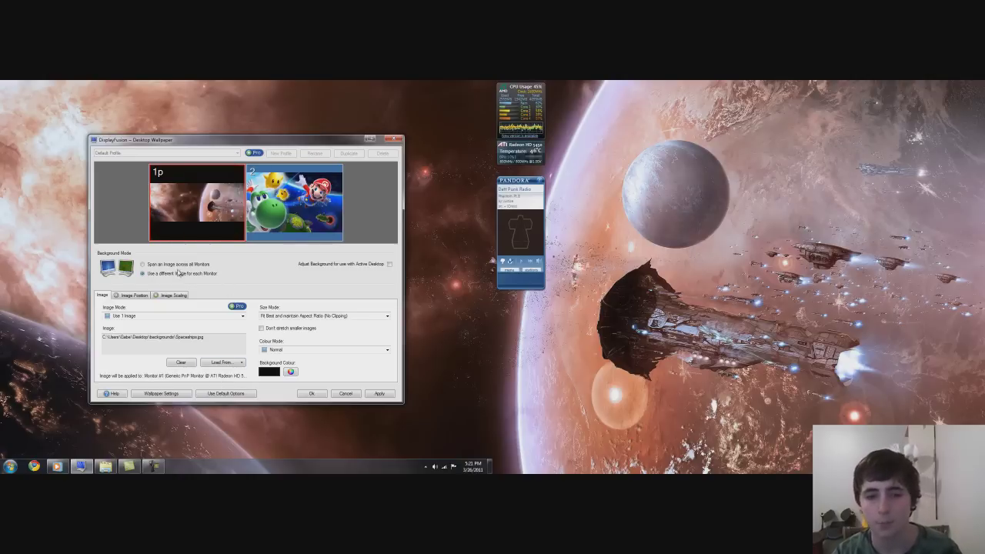
click(184, 266)
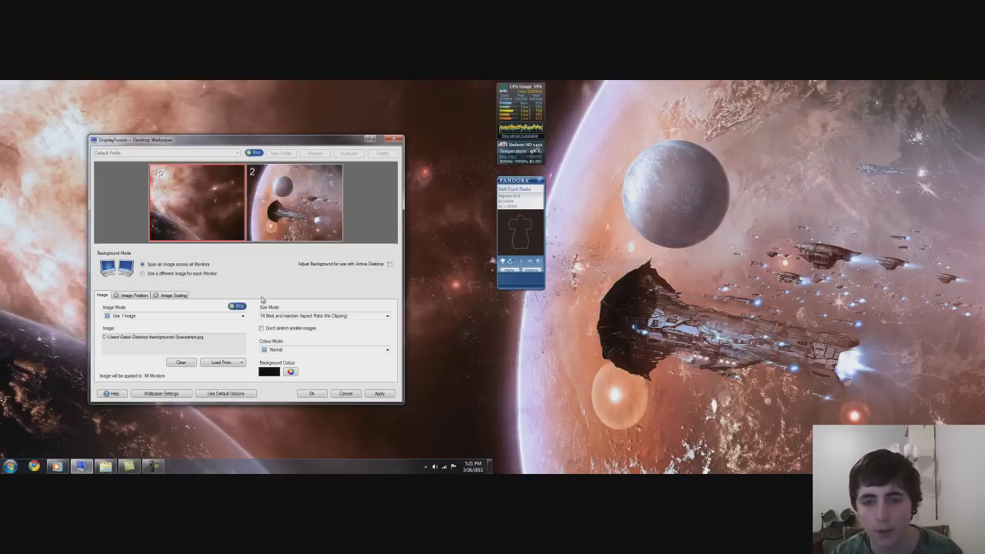
click(162, 272)
click(164, 266)
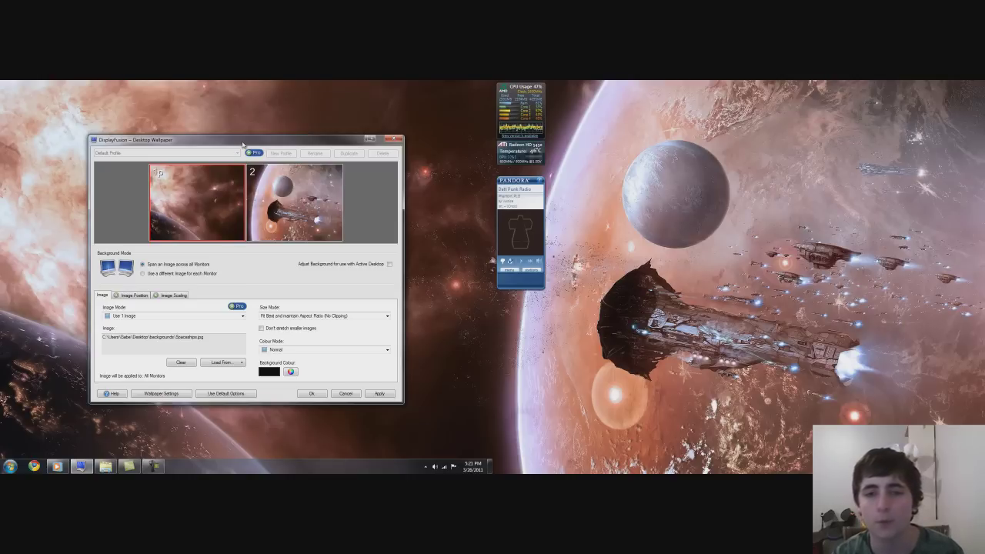
- Move the Desktop Wallpaper window slightly lower, and send it back and forth between the two monitors, ending on the first monitor
drag(243, 146, 211, 175)
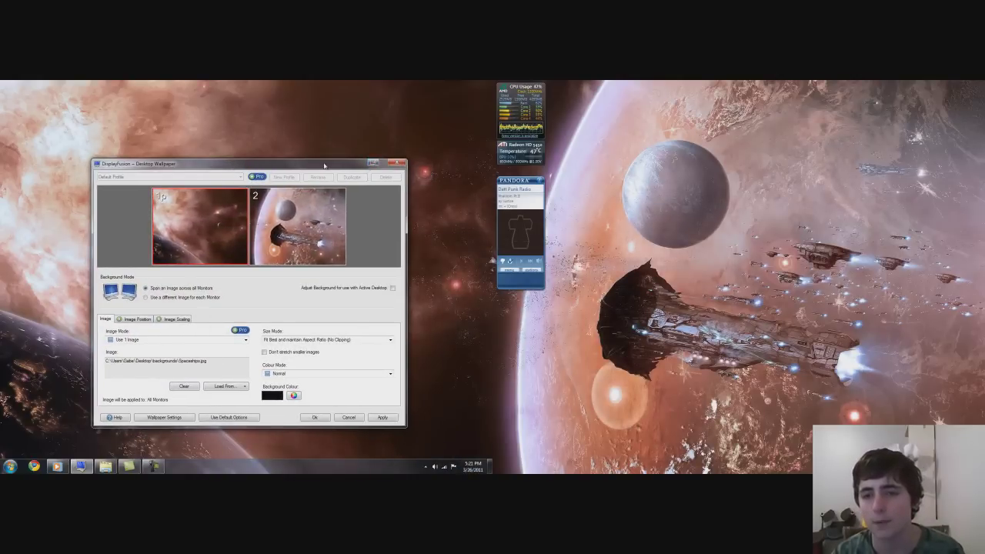
click(373, 163)
click(865, 163)
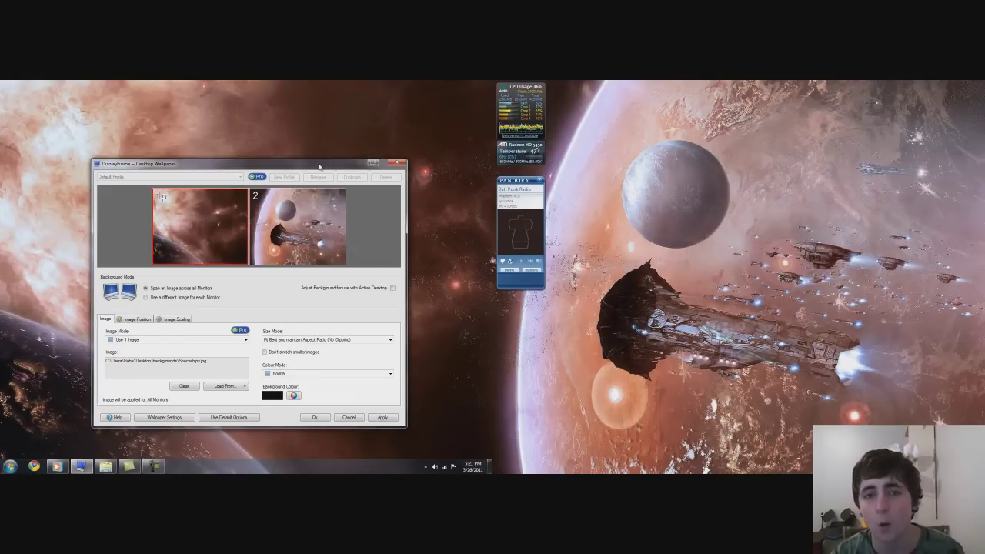
click(373, 163)
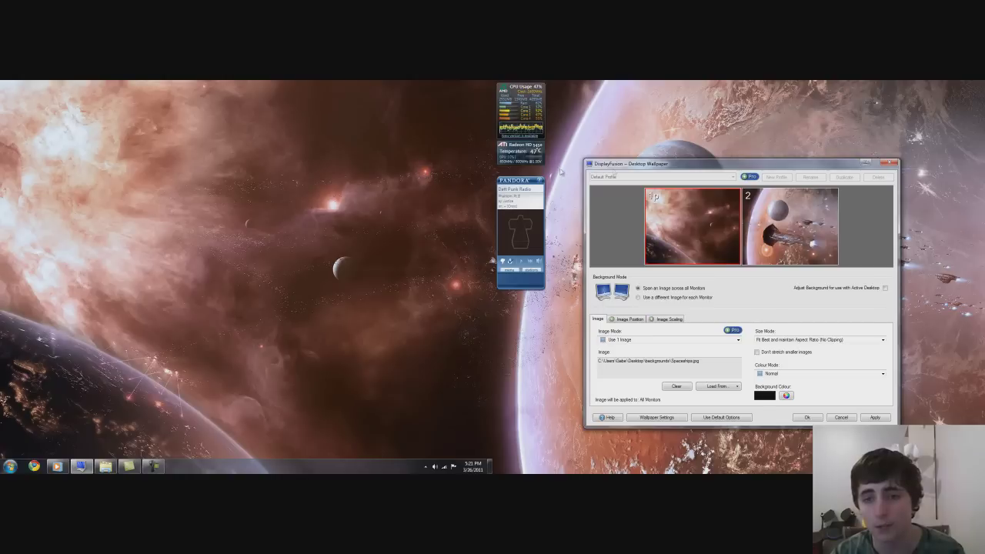
key(super+shift+Left)
key(super+shift+Right)
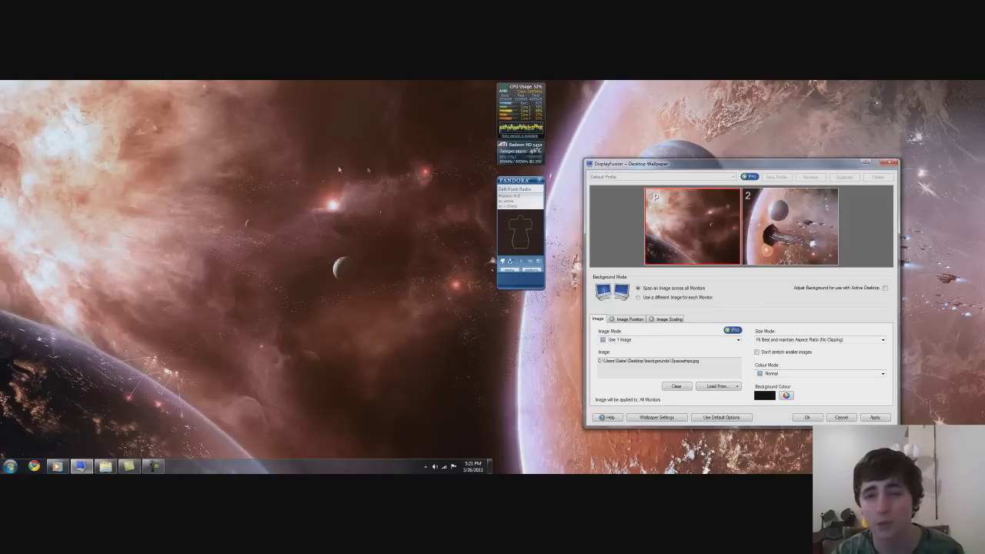
key(super+shift+Left)
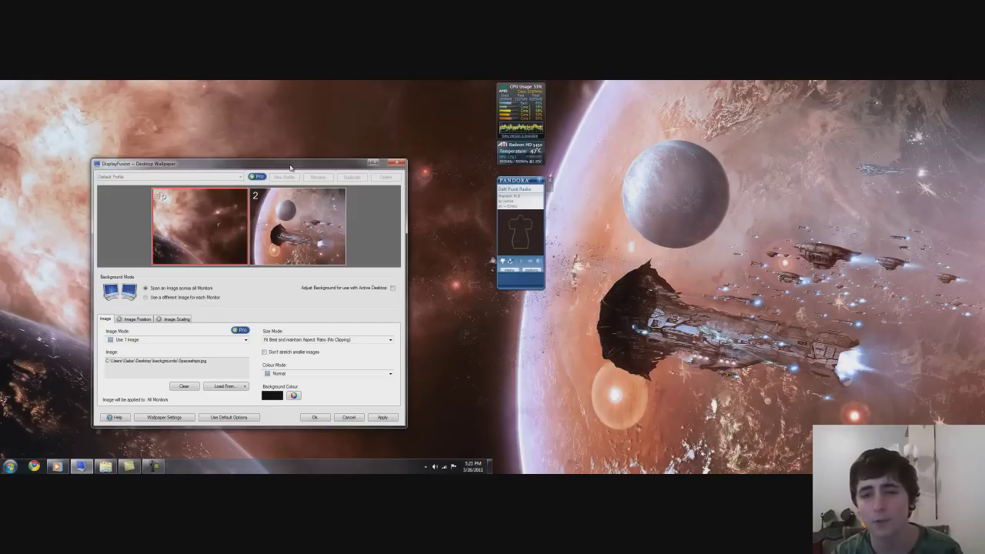